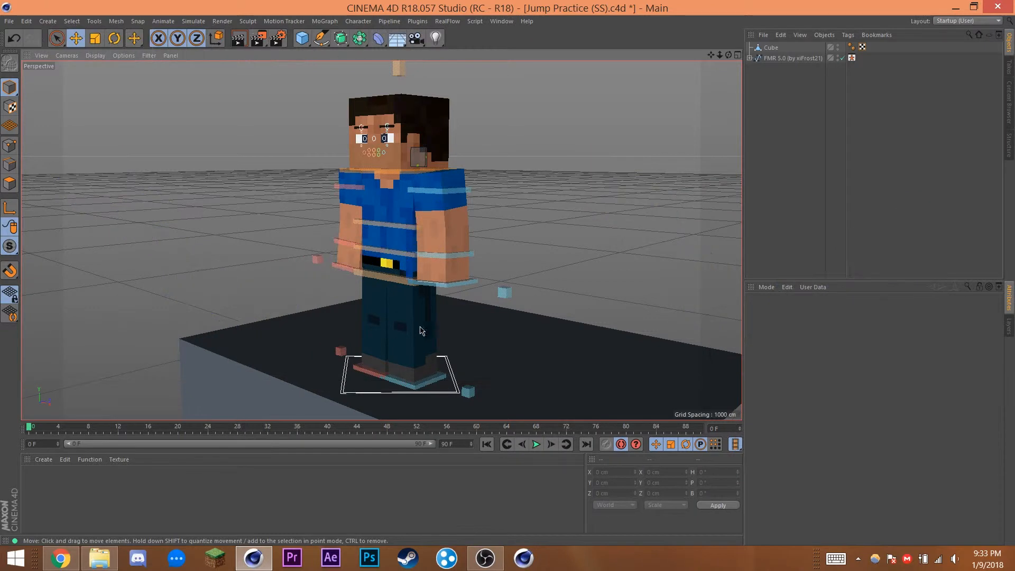
Scrub to frame 2 and inspect the character's back control and Squash & Stretch control in the opening pose
alt+drag(415, 332, 383, 321)
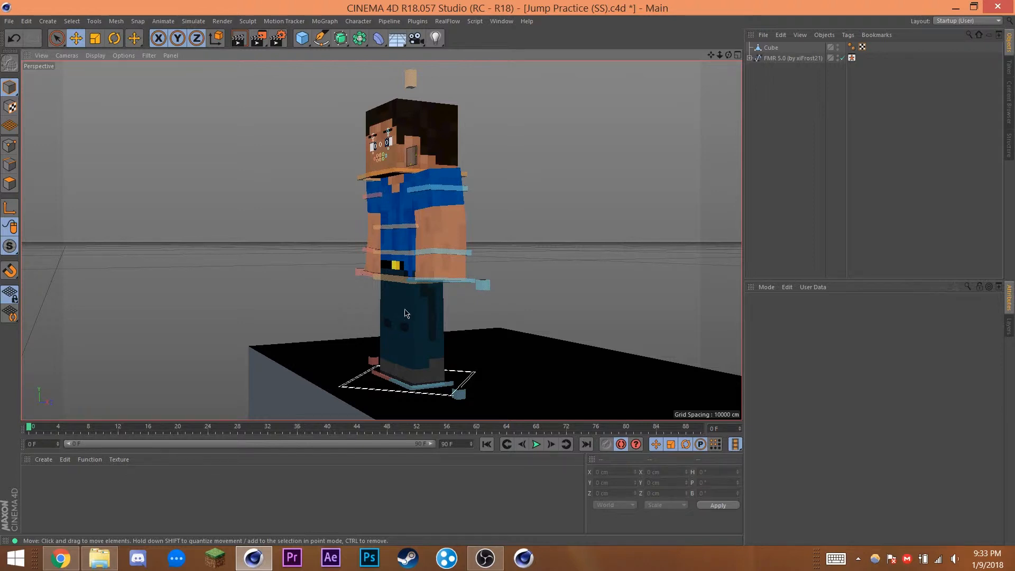
click(31, 425)
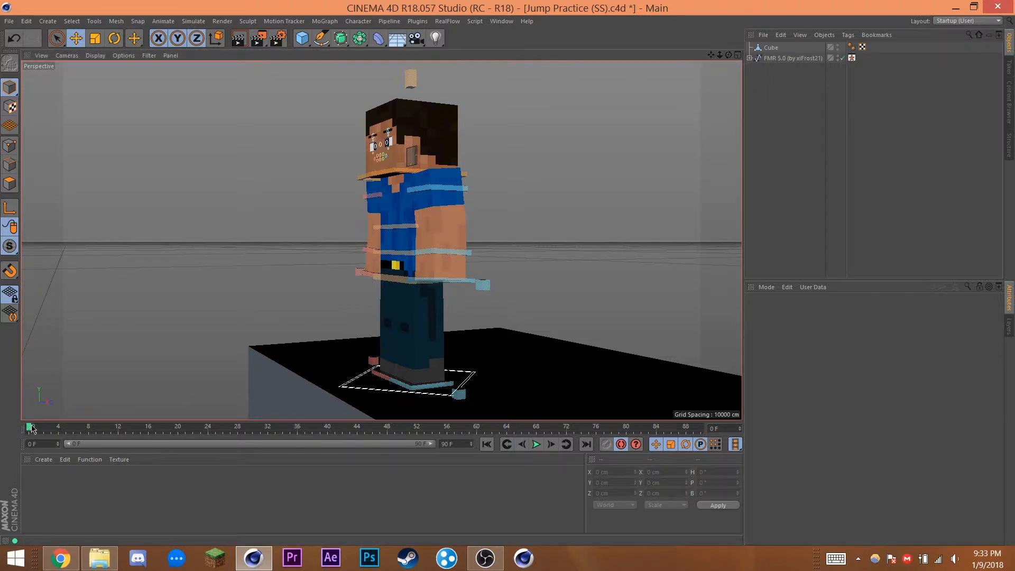
drag(33, 431, 43, 429)
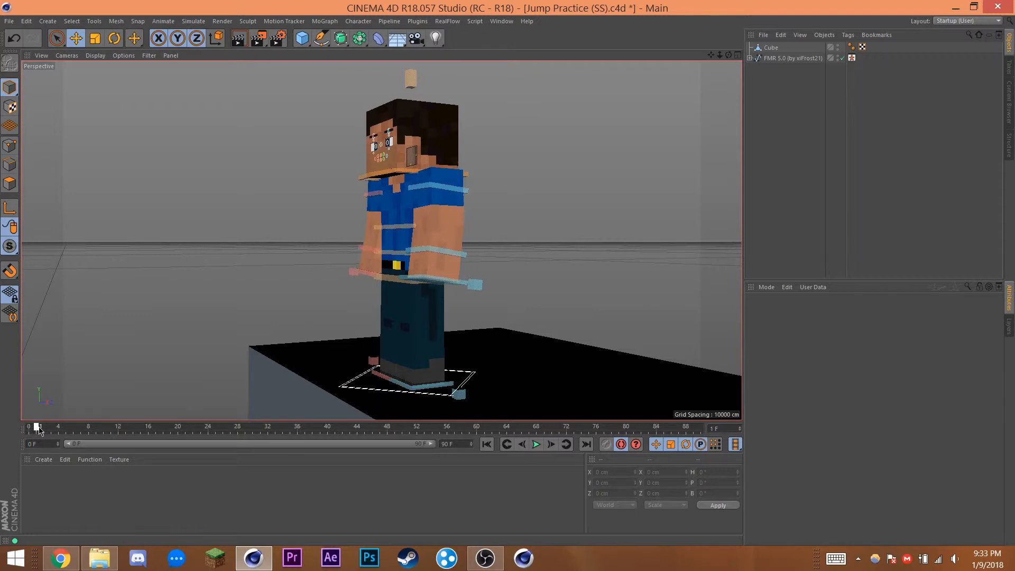
click(386, 228)
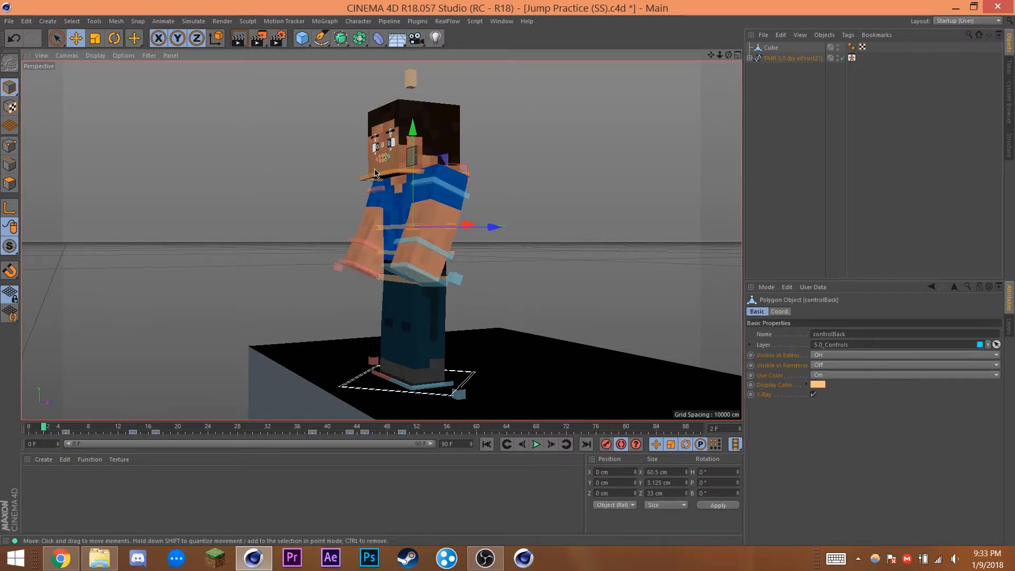
click(414, 80)
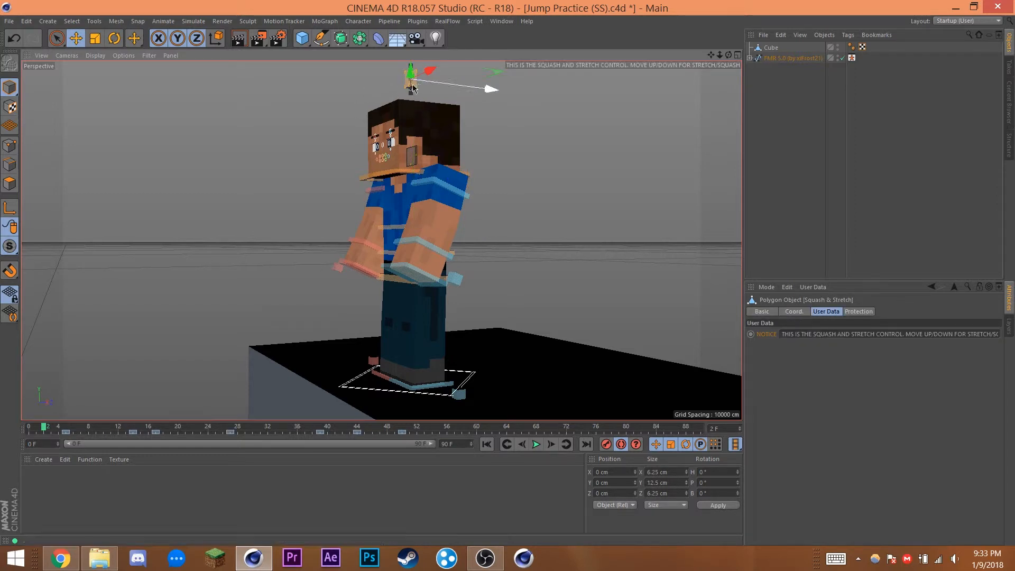
click(521, 118)
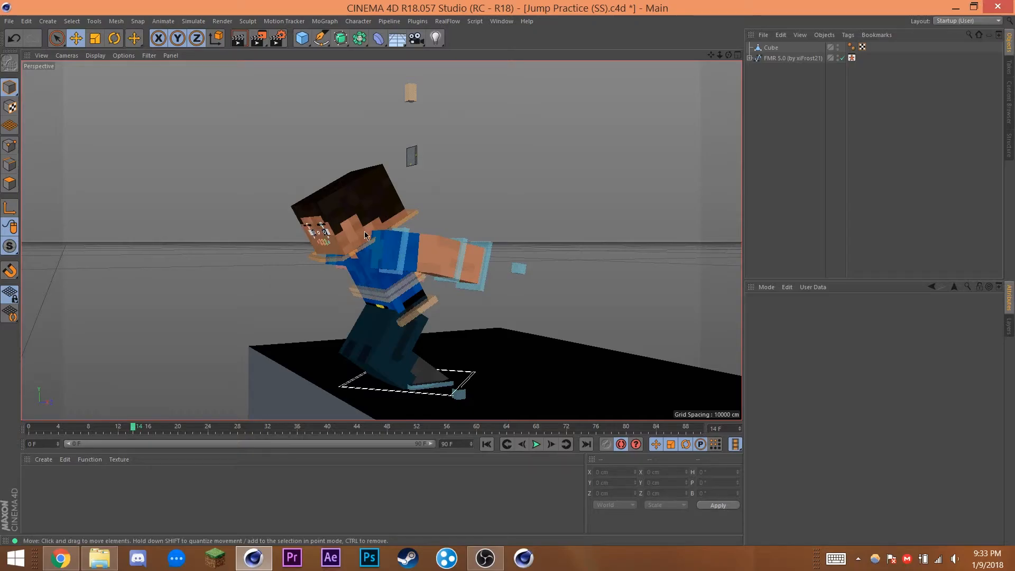
Select the Squash & Stretch control at frame 14 and examine the crouched anticipation pose from several angles
alt+drag(365, 235, 426, 221)
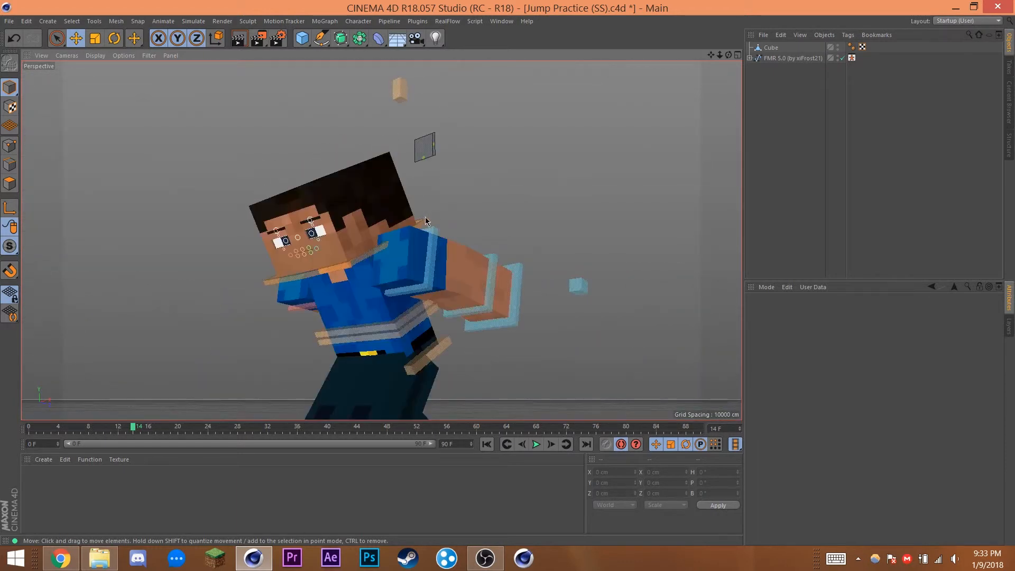
click(392, 112)
scroll(394, 115, up, 2)
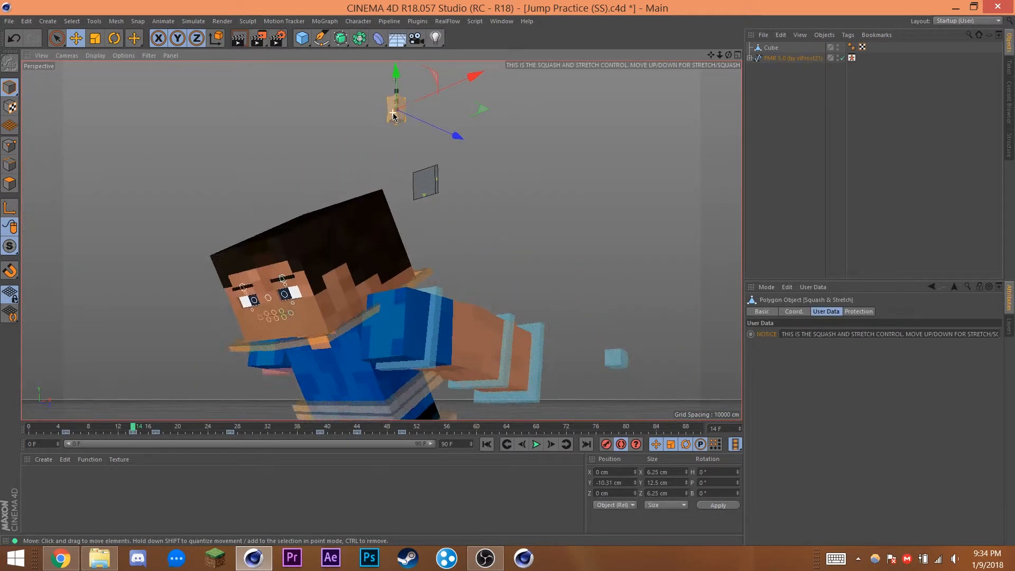
scroll(393, 114, up, 3)
alt+drag(397, 116, 369, 205)
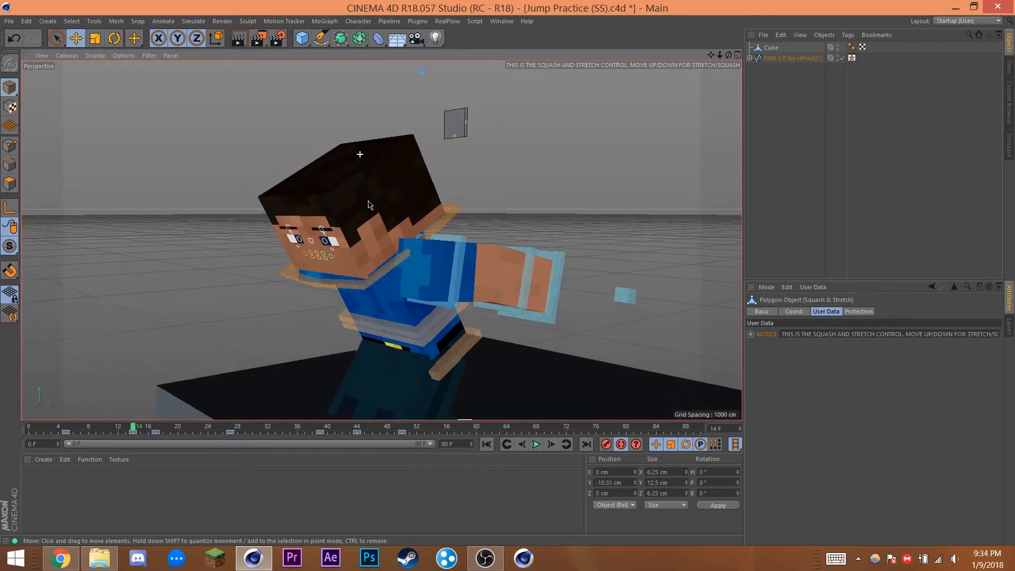
alt+middle_drag(427, 265, 402, 223)
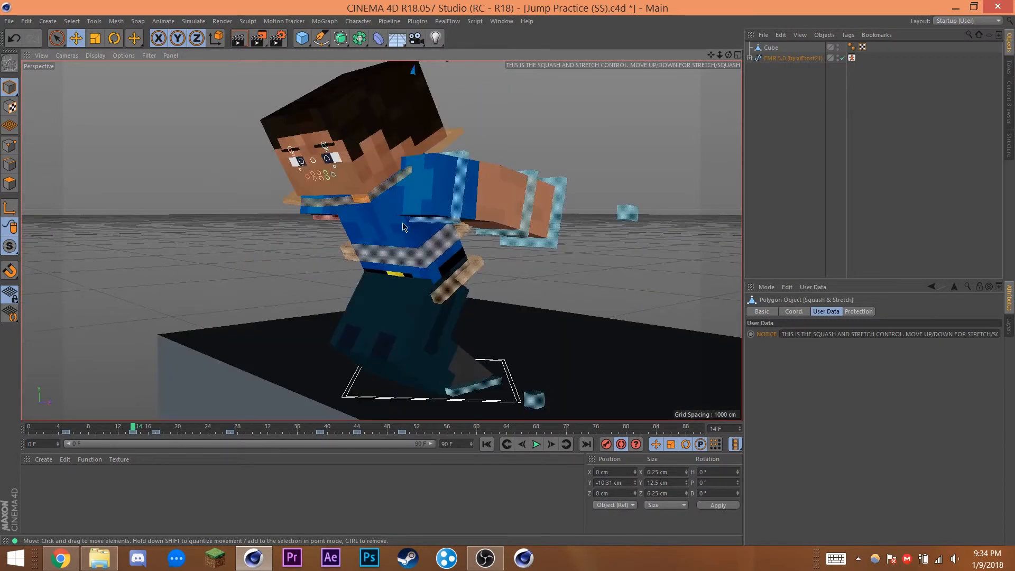
Try to lower the character's back control about 6.44 cm along its Y axis at frame 14, and undo the move
click(380, 253)
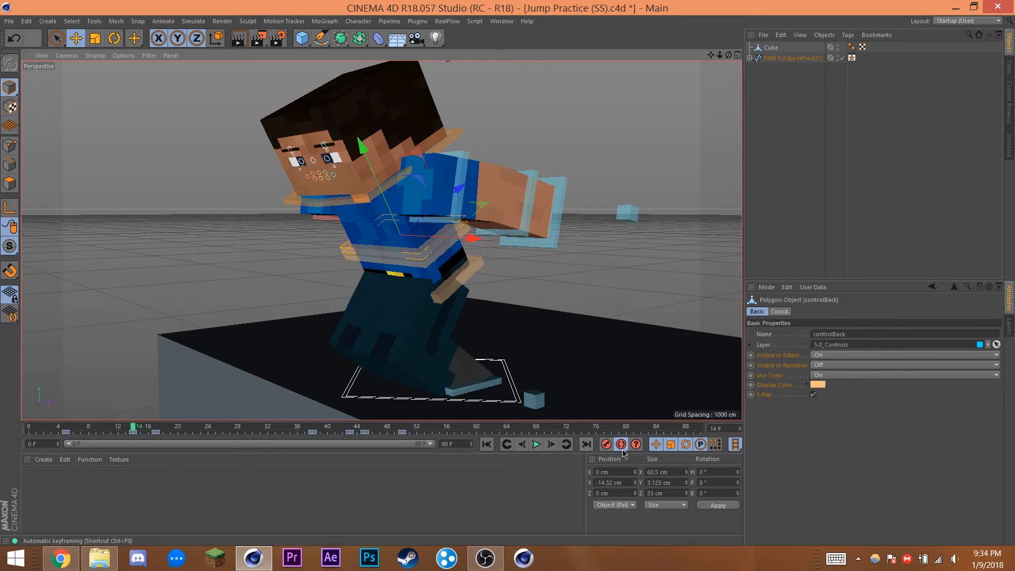
drag(360, 198, 357, 175)
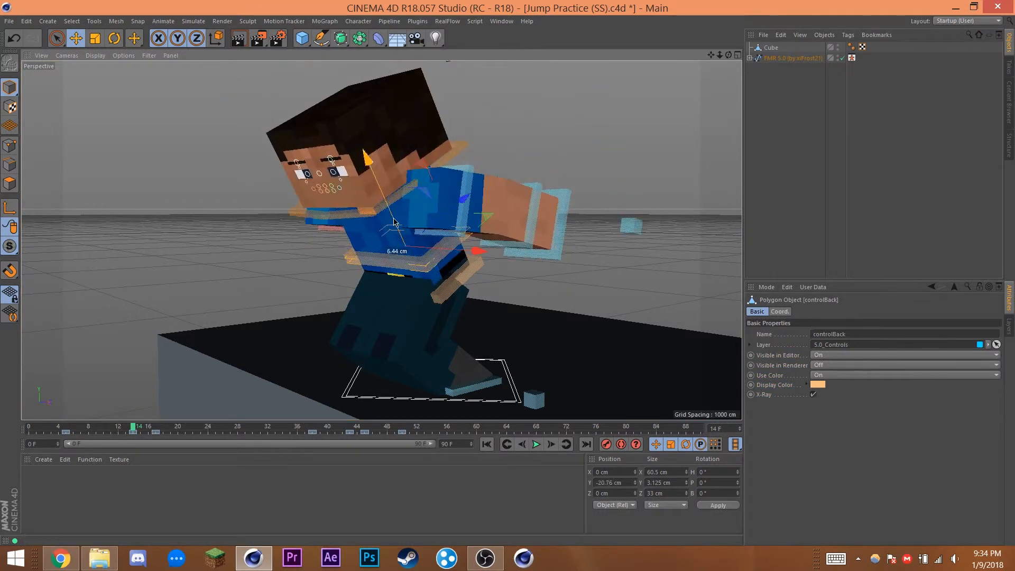
key(ctrl+z)
Scrub to frame 17 and examine the character's full-body push-off pose at the platform edge
drag(80, 430, 156, 434)
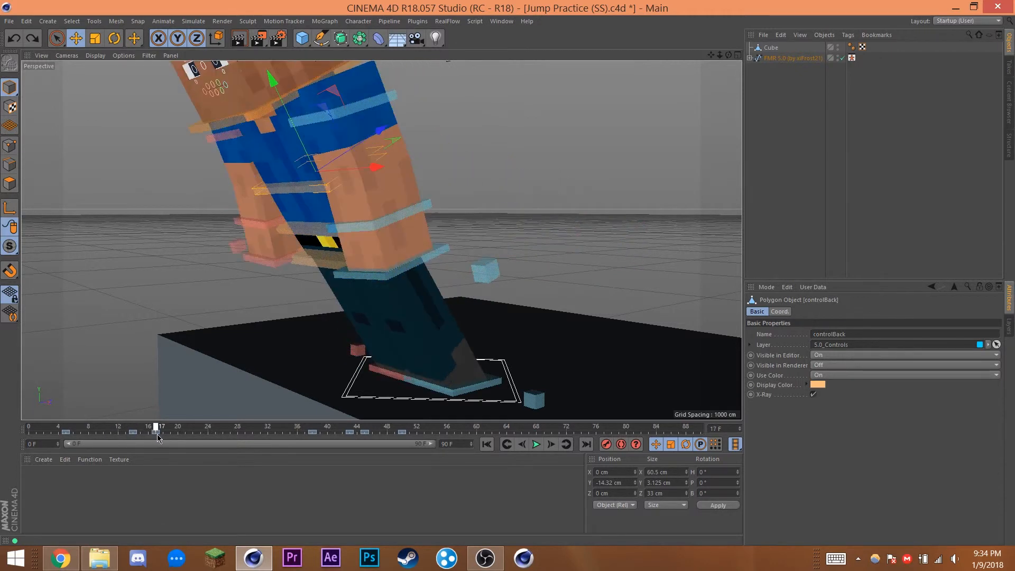
scroll(322, 311, down, 5)
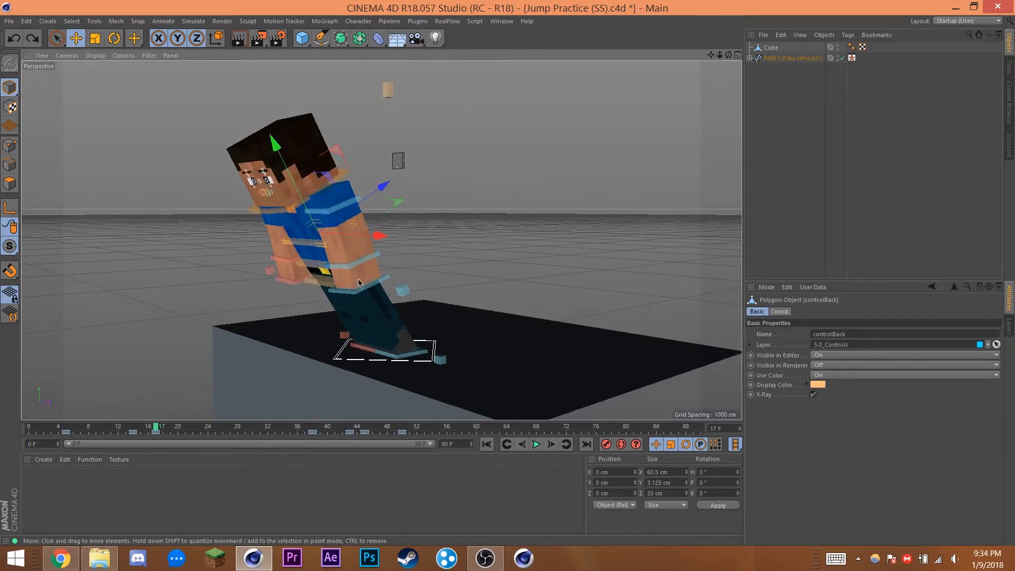
alt+drag(357, 280, 340, 302)
Scrub to frame 23 and examine the character's airborne pose above the platform
drag(95, 426, 201, 443)
scroll(211, 398, down, 3)
alt+middle_drag(277, 376, 479, 282)
scroll(442, 341, down, 4)
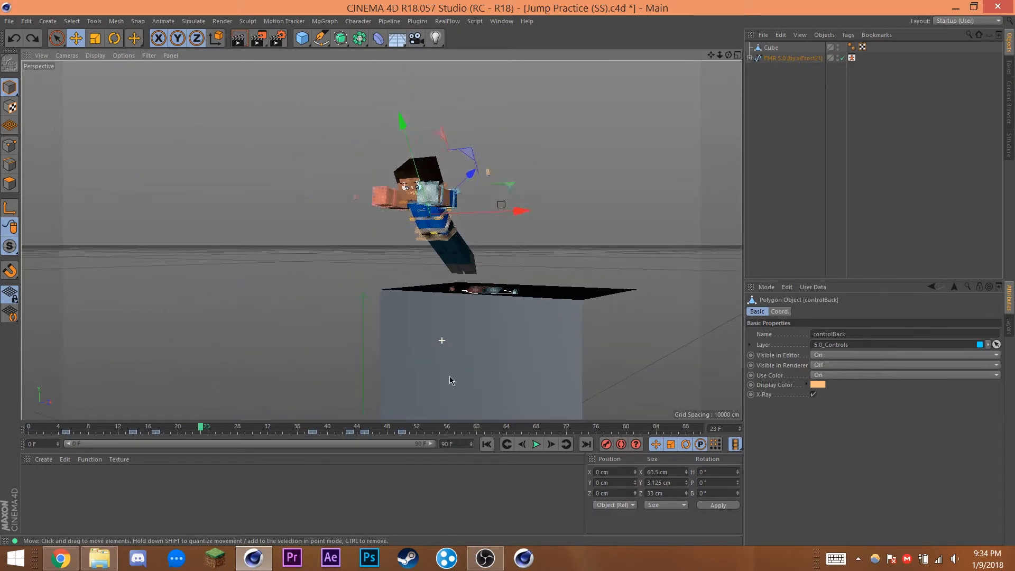
scroll(448, 377, up, 3)
Review the fall between frames 31 and 34, checking the Squash & Stretch control and the body pose from the side
drag(180, 435, 260, 441)
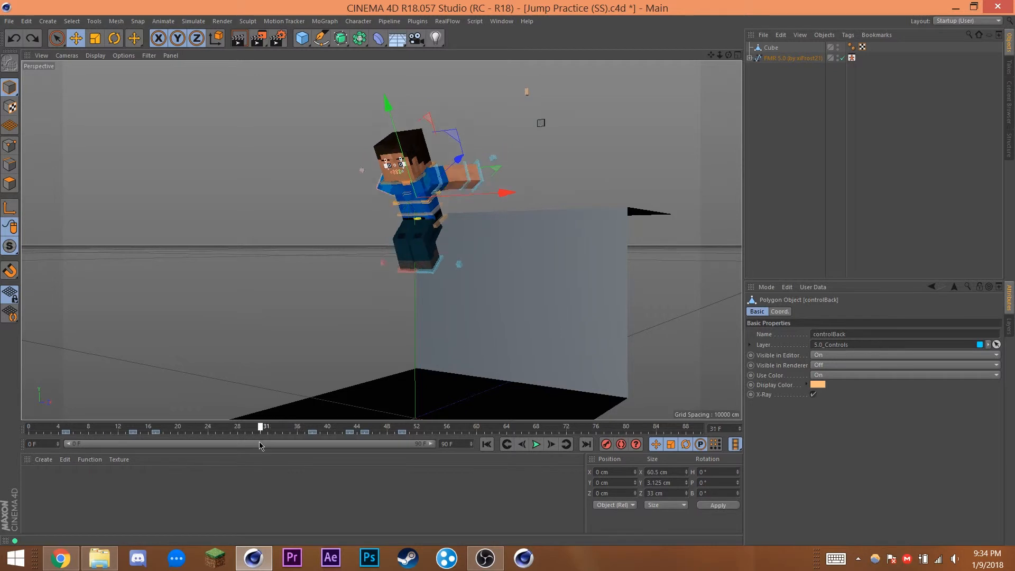
click(526, 93)
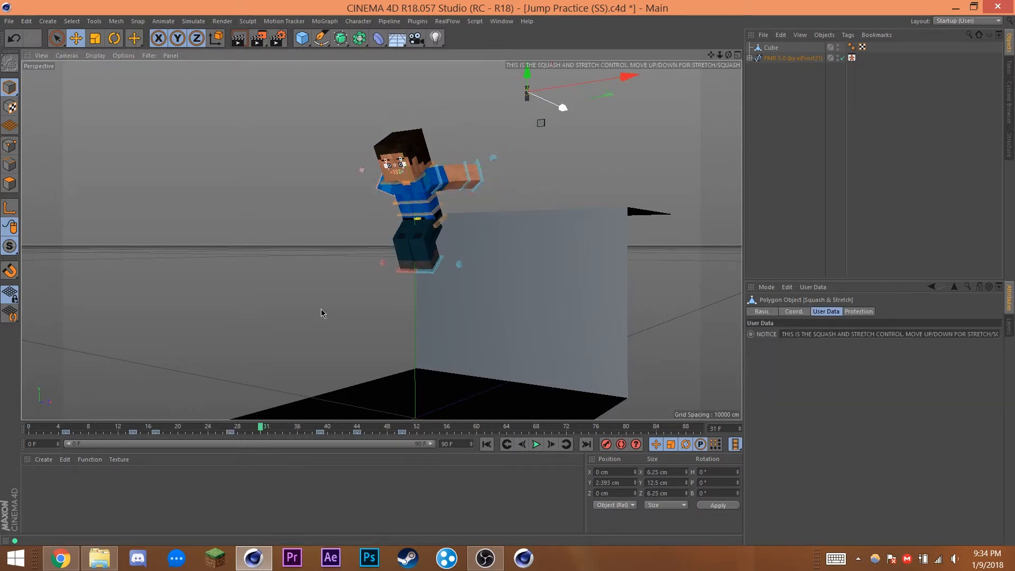
click(233, 429)
drag(233, 429, 283, 430)
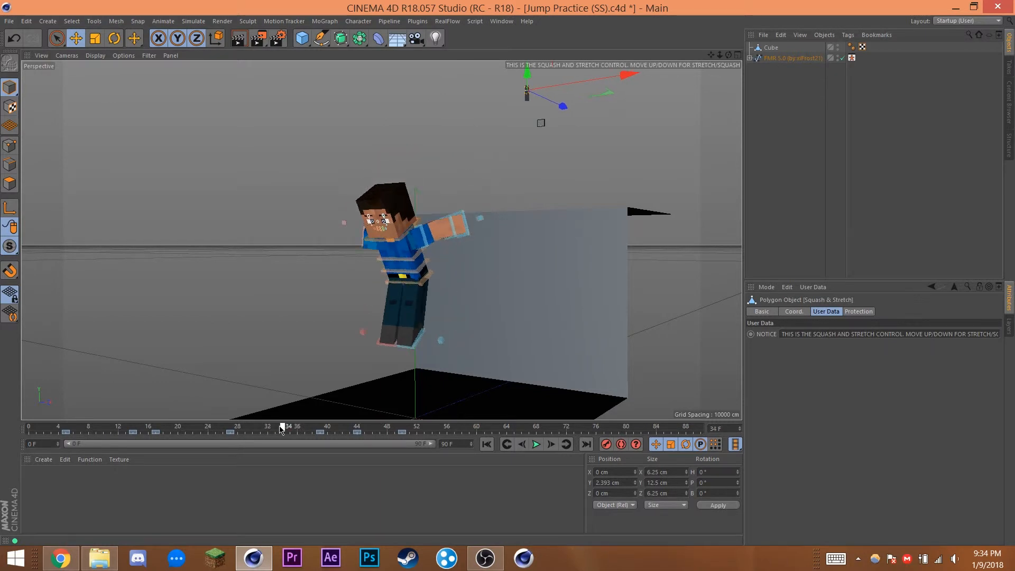
alt+middle_drag(395, 311, 427, 237)
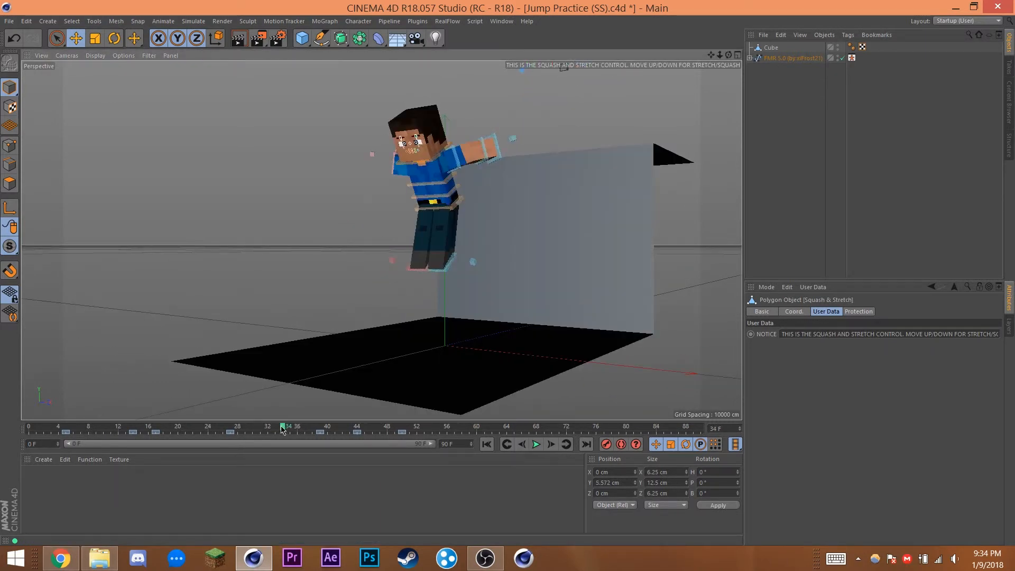
alt+drag(388, 325, 351, 322)
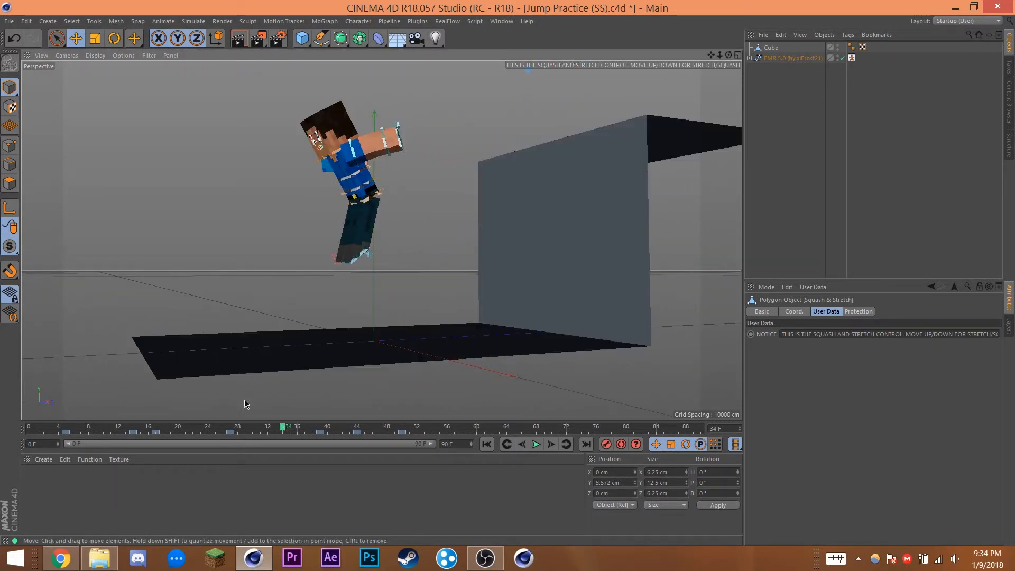
Scrub to frame 44 and examine the character's crouched landing pose on the lower floor
drag(238, 432, 361, 439)
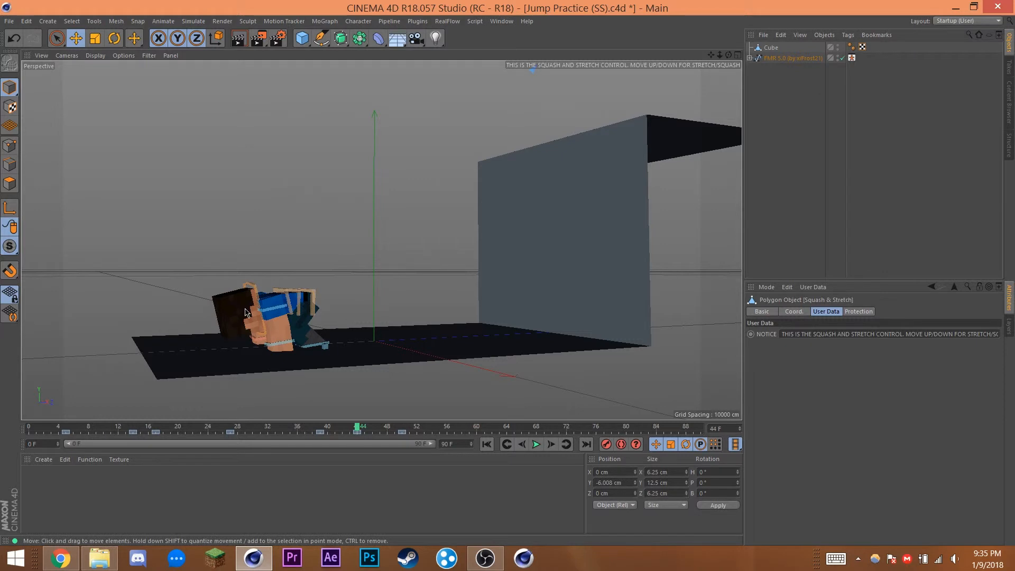
scroll(245, 308, up, 3)
alt+middle_drag(357, 285, 390, 278)
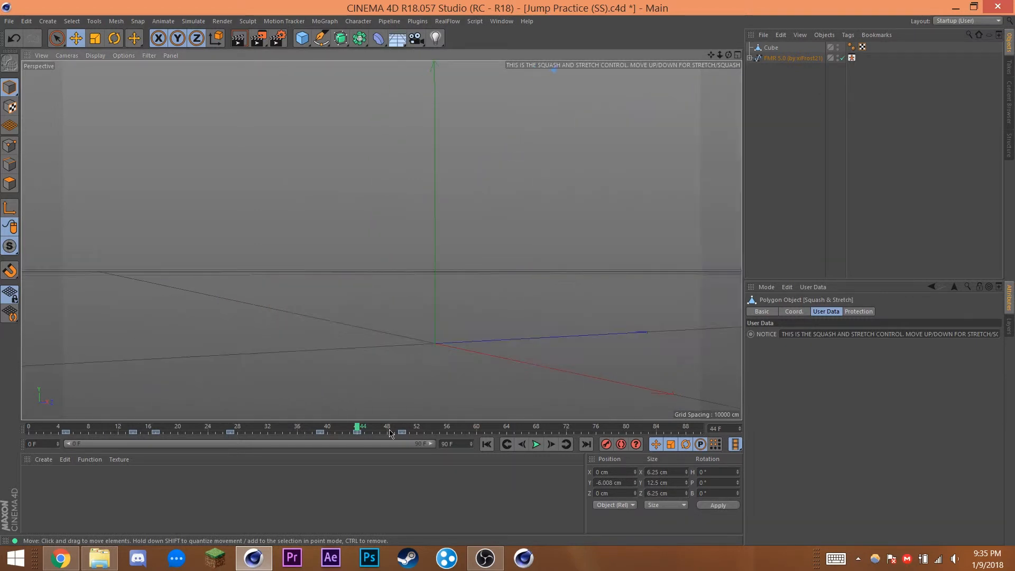
Scrub back to frame 38 and inspect the touchdown pose with the character's back control selected
mouse_move(318, 430)
mouse_down()
mouse_move(402, 443)
mouse_move(312, 436)
mouse_up()
scroll(342, 348, up, 2)
scroll(343, 348, up, 2)
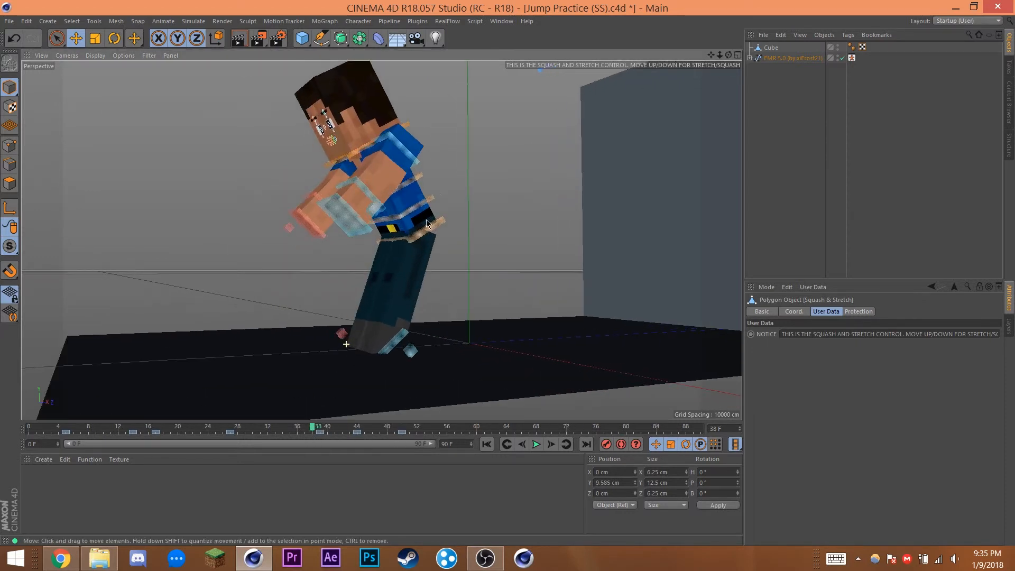
click(413, 181)
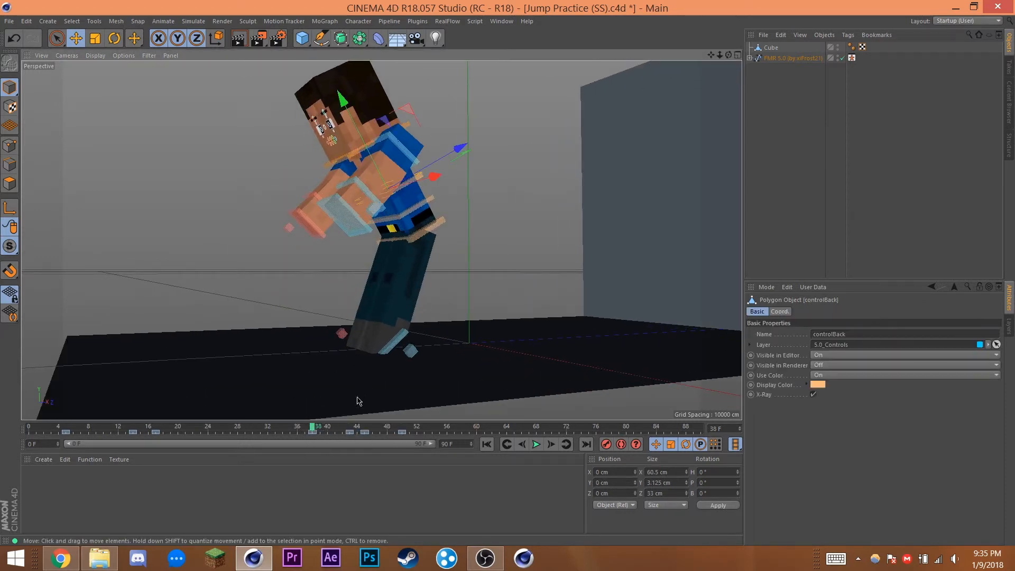
Examine the landing crouch at frame 43 up close, and return the timeline to frame 0
drag(315, 431, 349, 426)
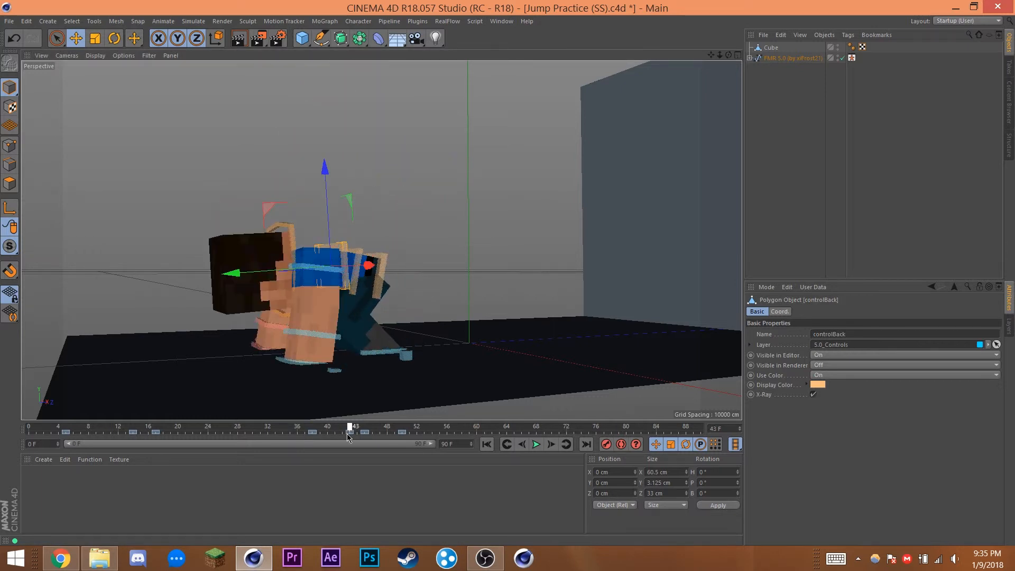
scroll(355, 288, up, 2)
alt+drag(354, 289, 270, 324)
drag(361, 434, 21, 421)
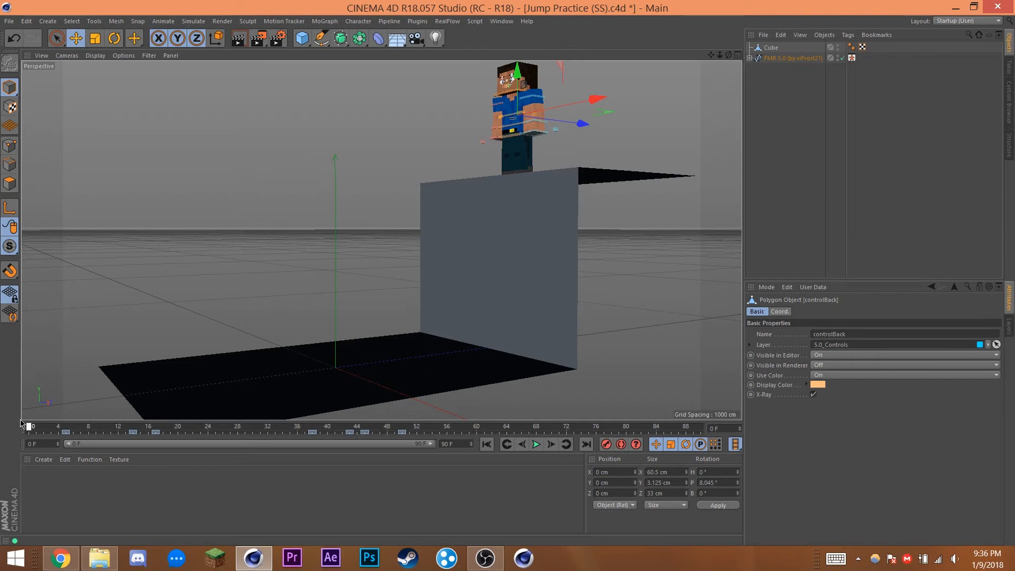
mouse_move(41, 426)
mouse_down()
mouse_move(279, 434)
mouse_move(29, 430)
mouse_up()
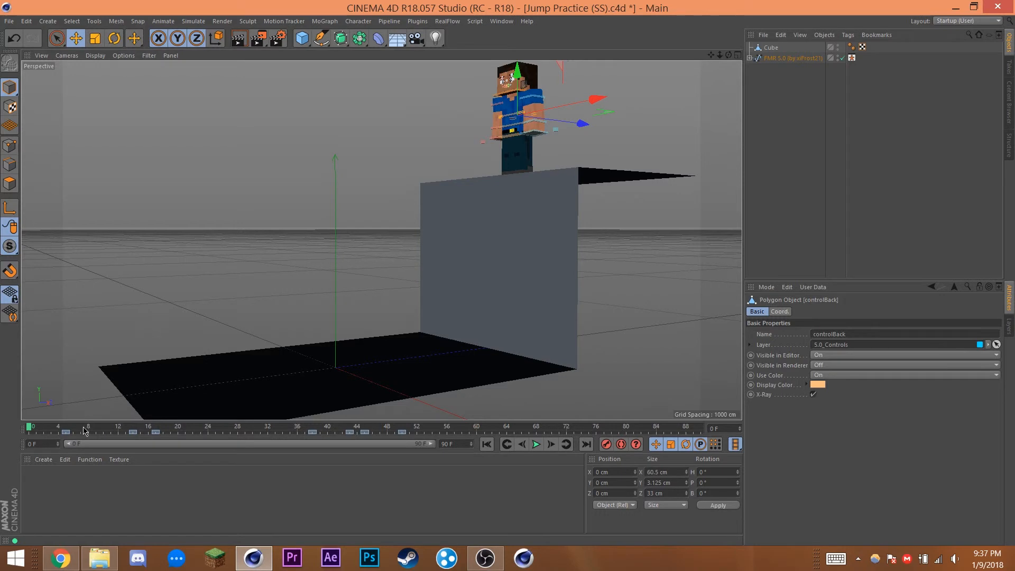